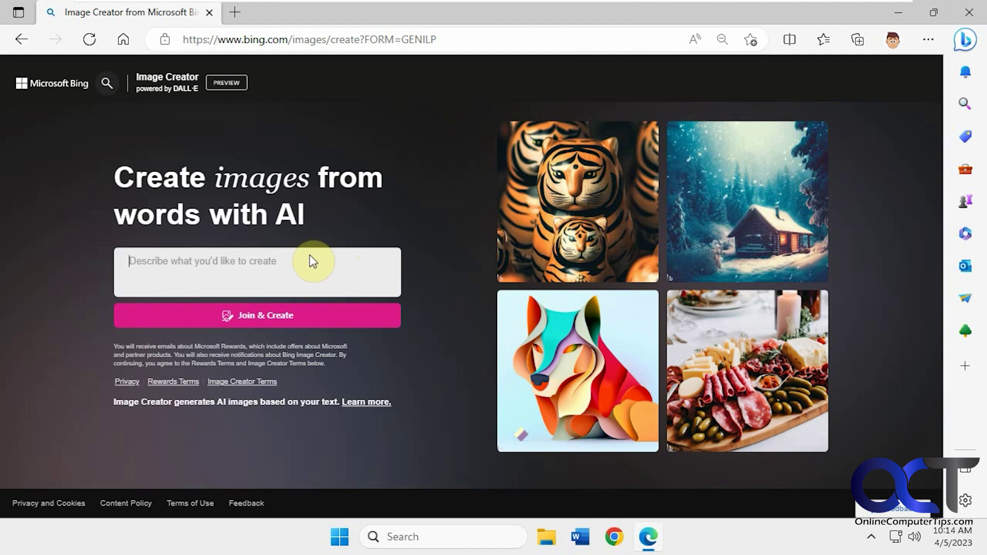
pyautogui.write('poo')
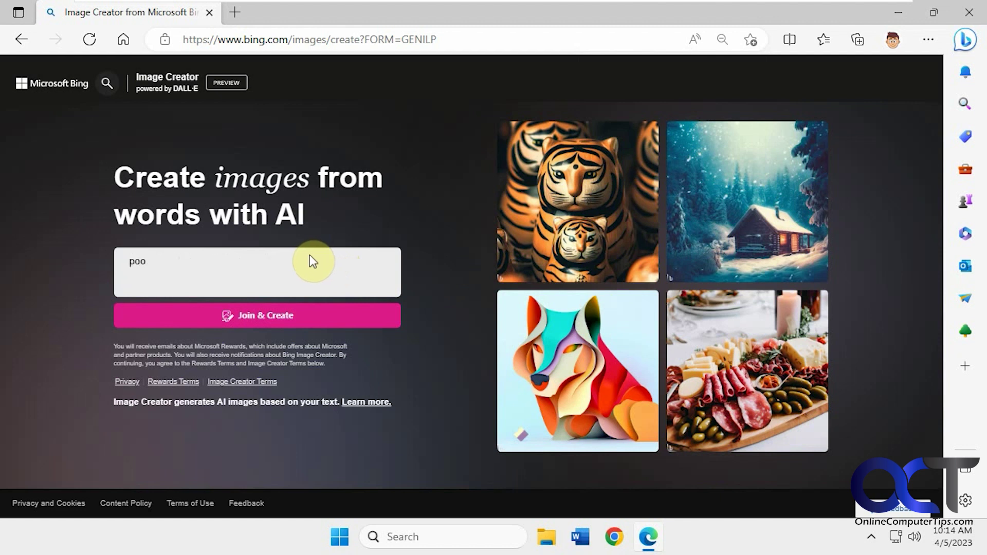
pyautogui.write('dle jump')
pyautogui.write('ing through a fl')
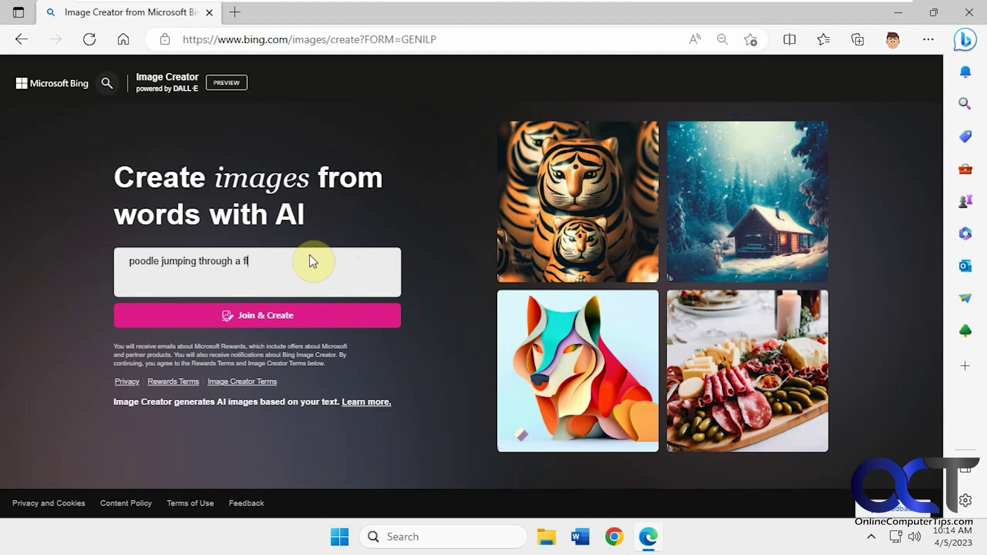
pyautogui.write('aming hoop wear')
pyautogui.write('ing a')
pyautogui.write(' top hat')
# Submit the prompt 'poodle jumping through a flaming hoop wearing a top hat'
pyautogui.press('Return')
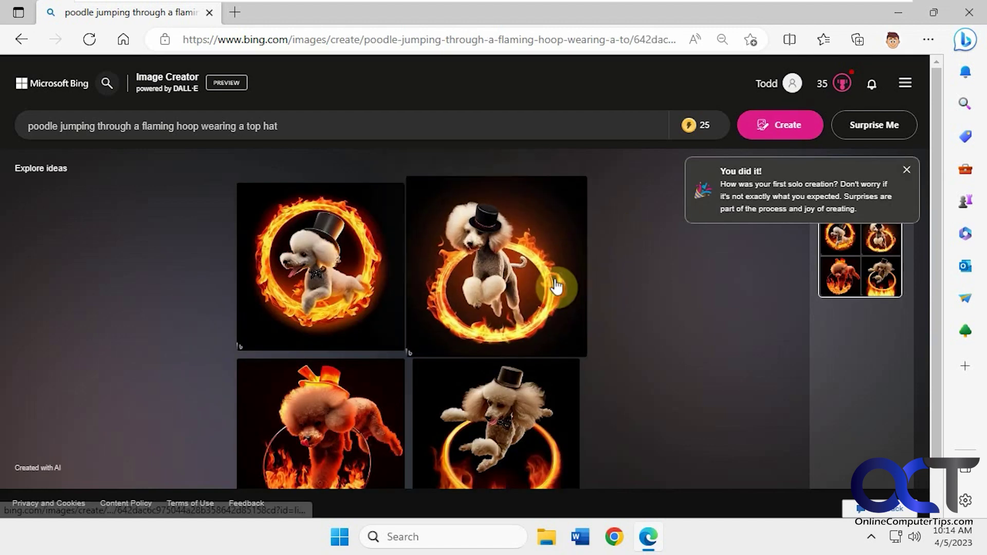
pyautogui.scroll(-1, 514, 378)
pyautogui.click(509, 381)
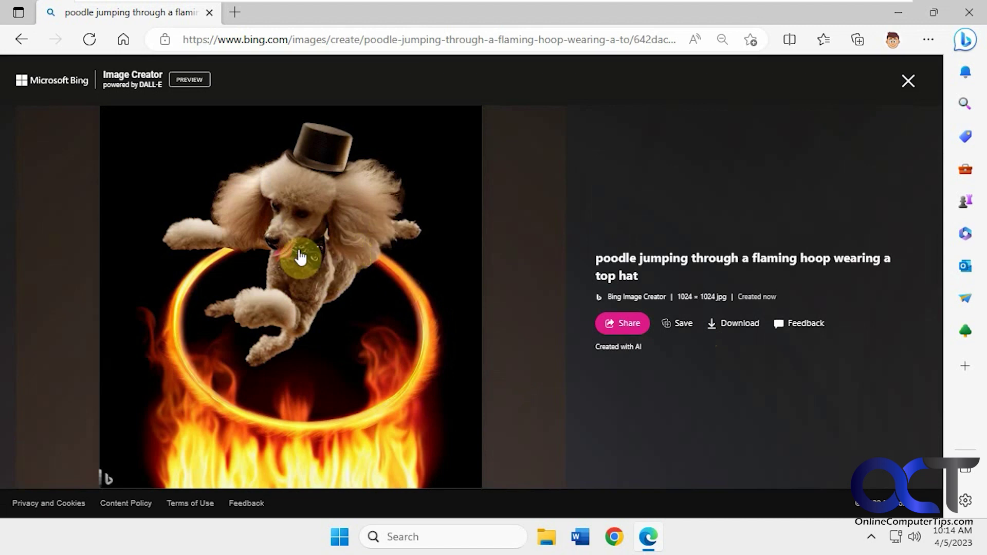
# Close the full-size image and generate 'school bus jumping over the grand canyon in the rain'
pyautogui.click(918, 85)
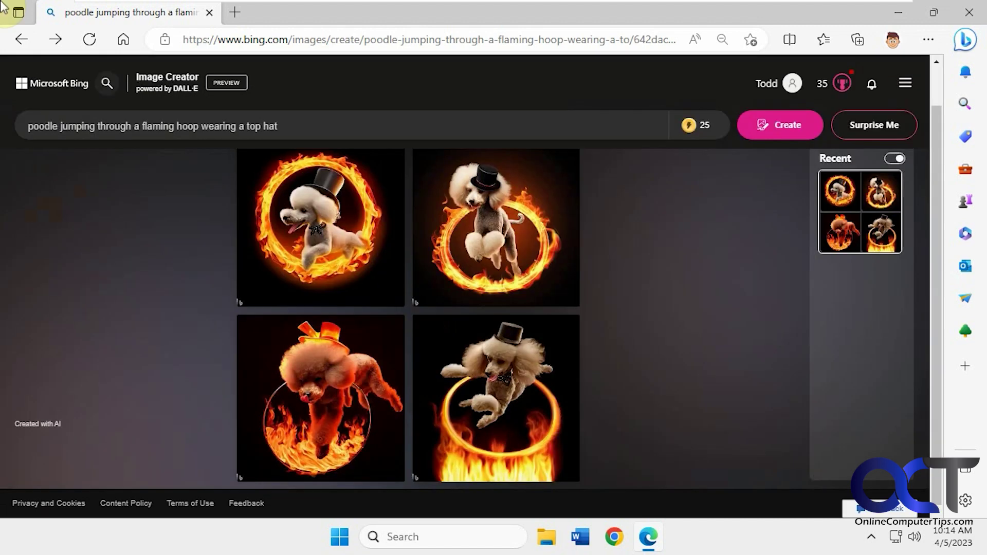
pyautogui.moveTo(304, 125); pyautogui.dragTo(22, 128)
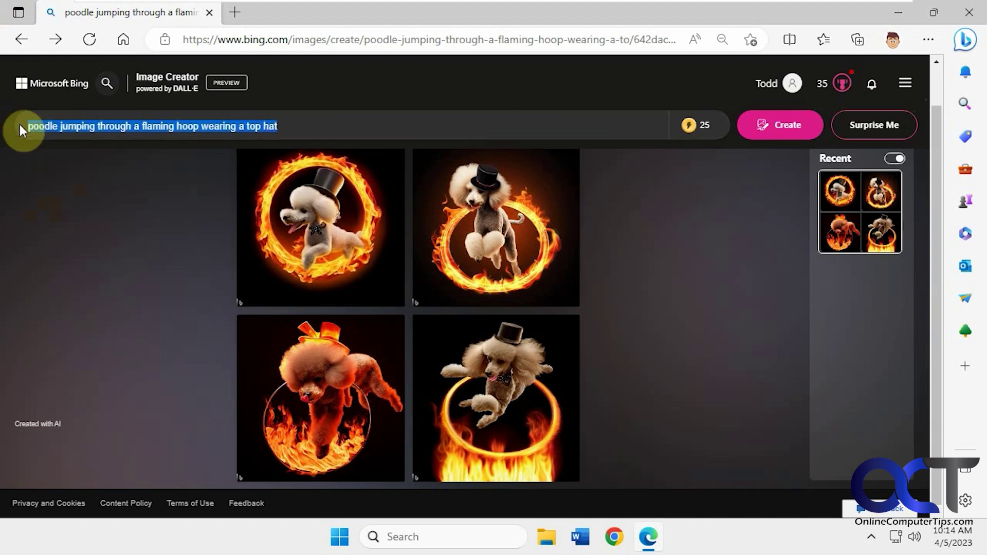
pyautogui.write('school bus jumping over the ')
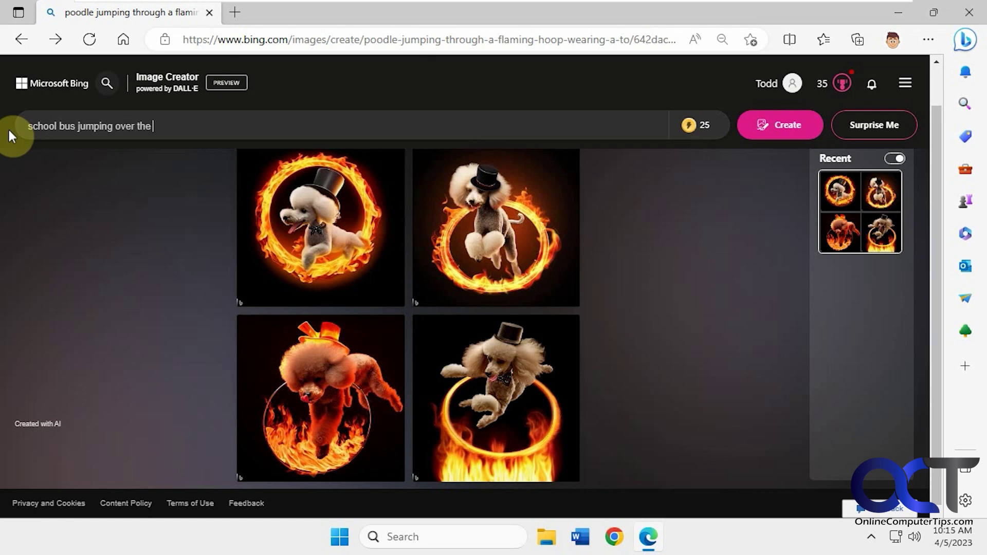
pyautogui.write('grand canyon in')
pyautogui.write(' the rain')
pyautogui.press('Return')
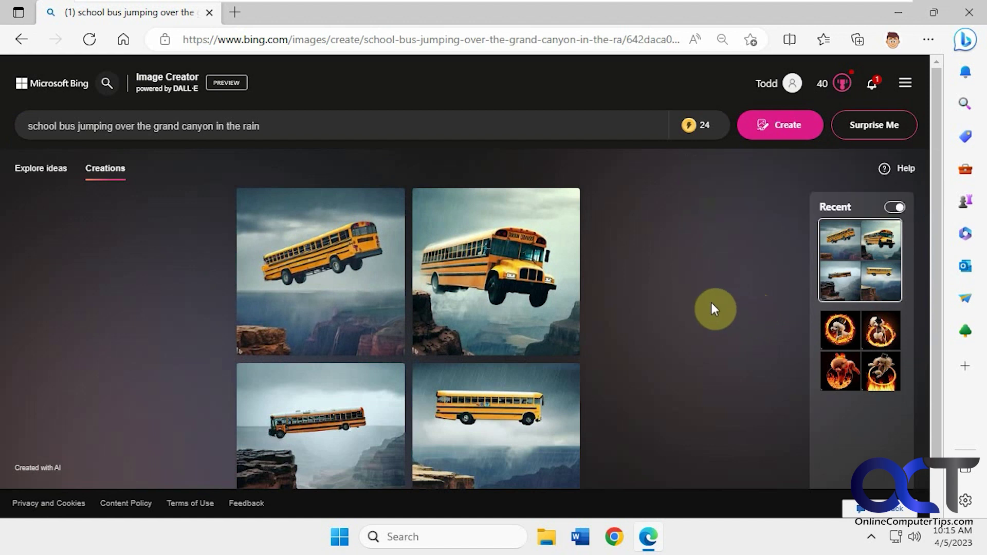
pyautogui.scroll(-1, 700, 296)
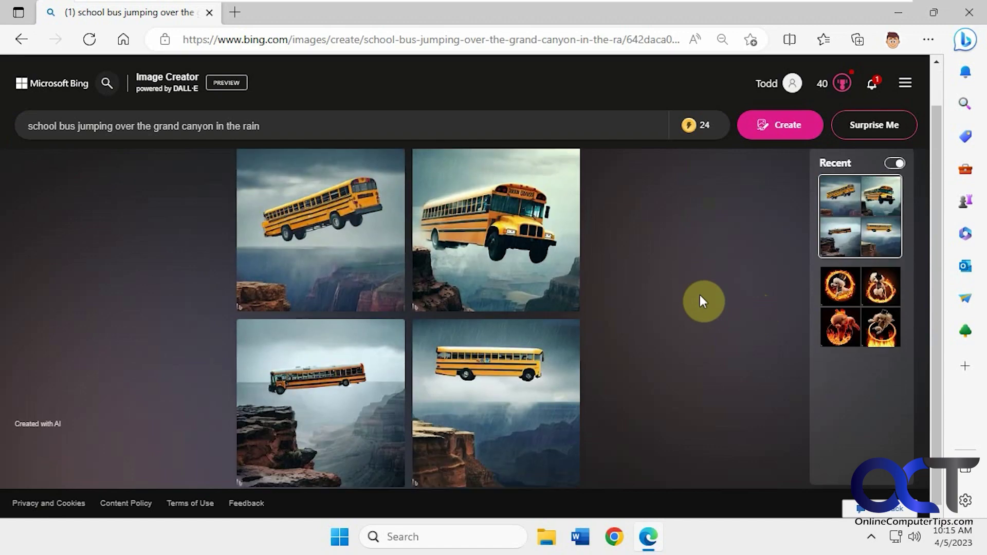